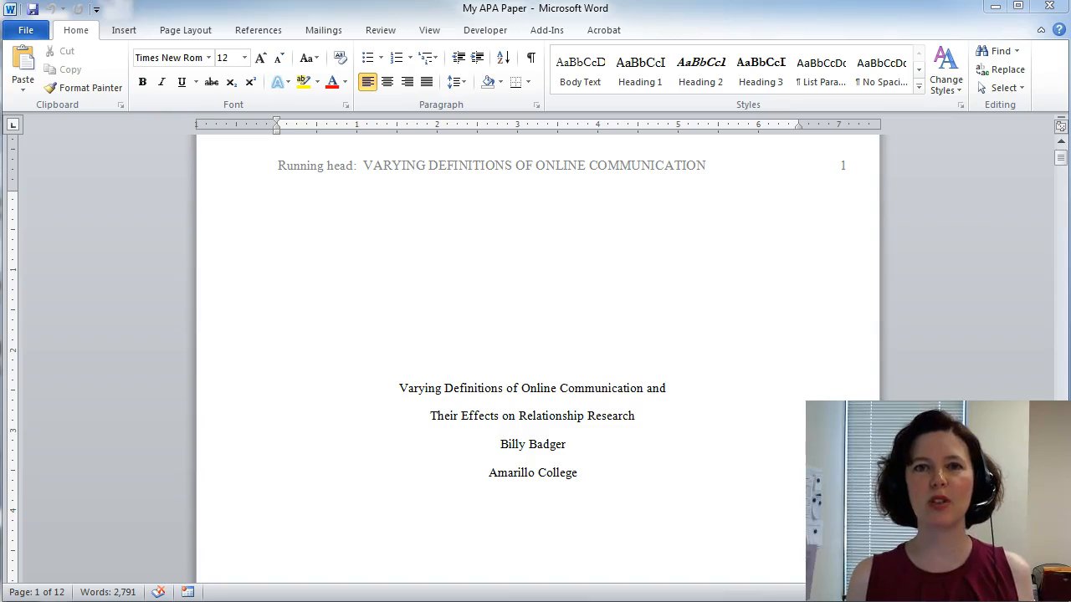
- Insert a next-page section break after the Amarillo College line at the end of the title page
key("ctrl+e")
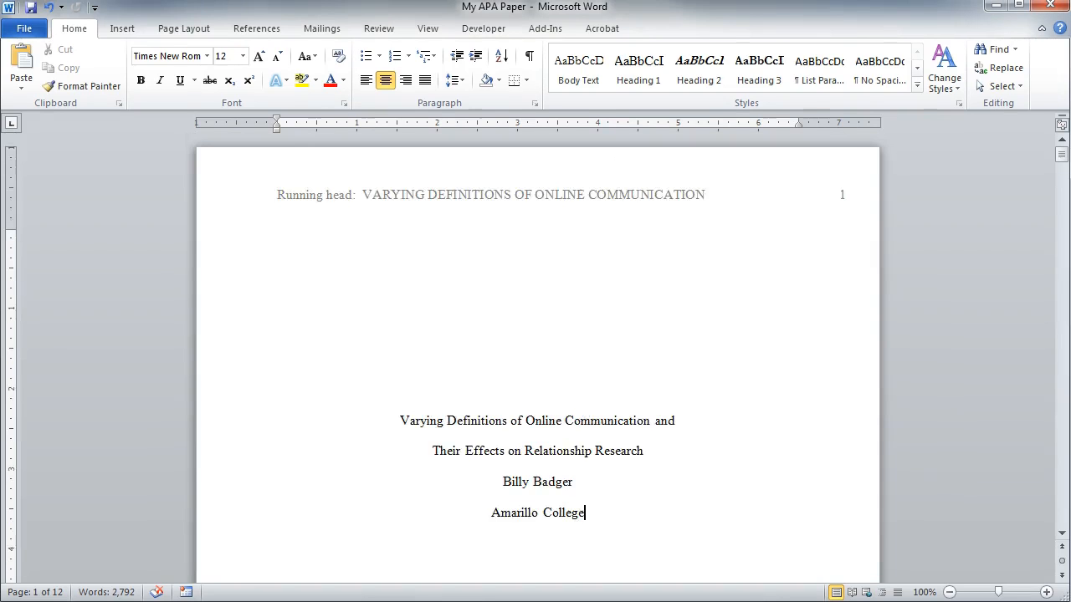
scroll(538, 357, "down", 17)
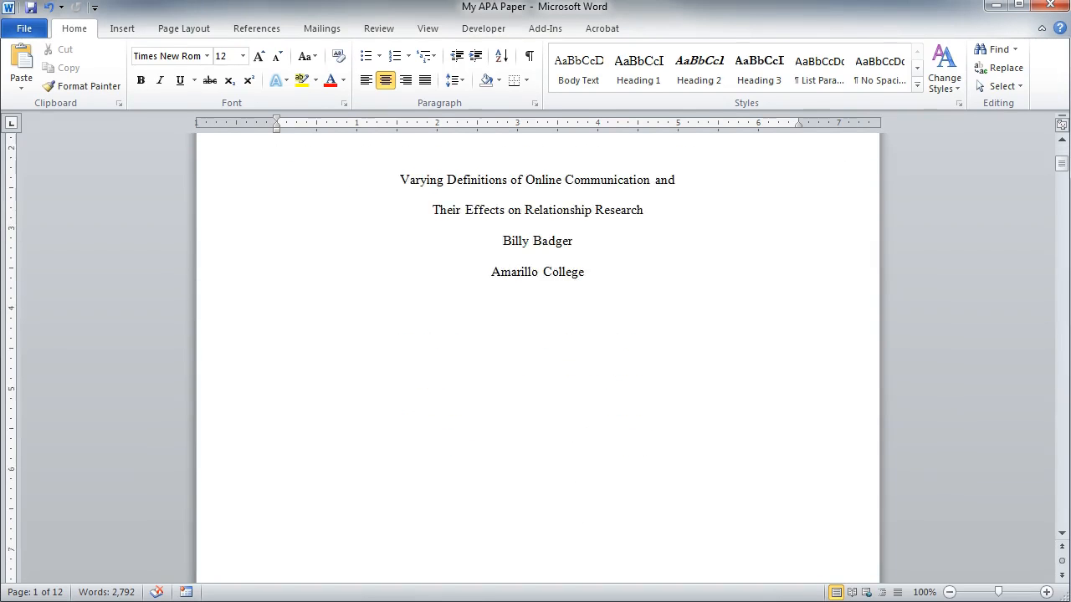
scroll(538, 358, "down", 1)
left_click(536, 409)
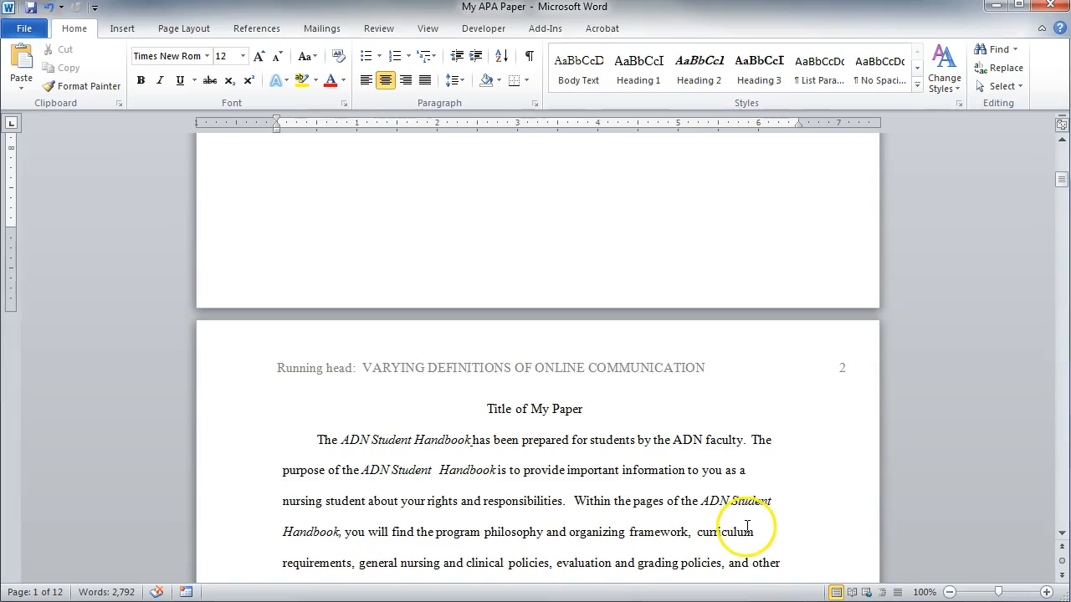
scroll(746, 526, "up", 5)
scroll(746, 526, "up", 3)
left_click(588, 392)
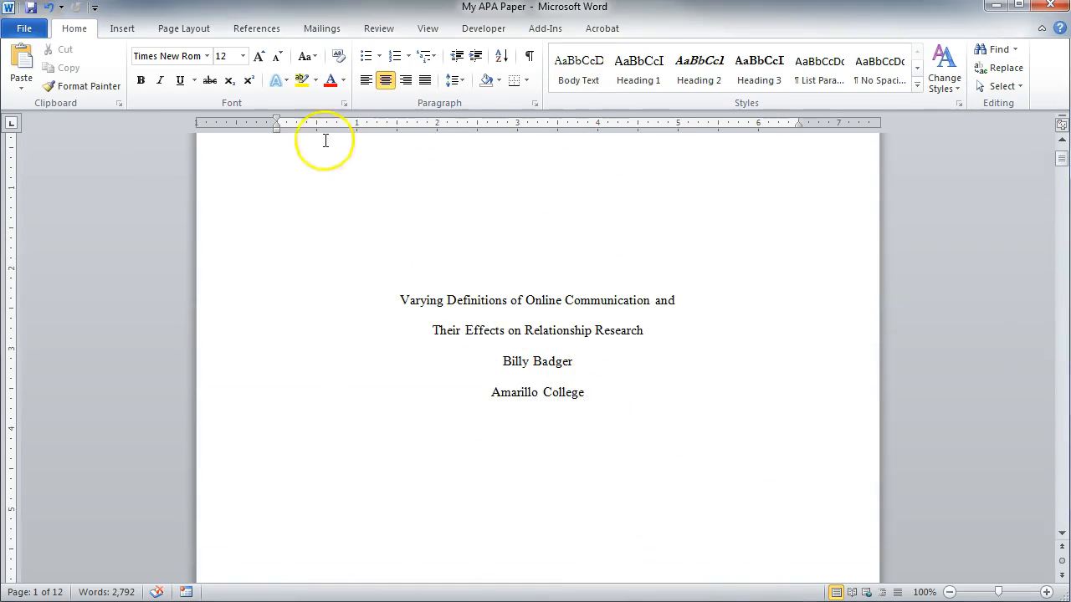
left_click(216, 28)
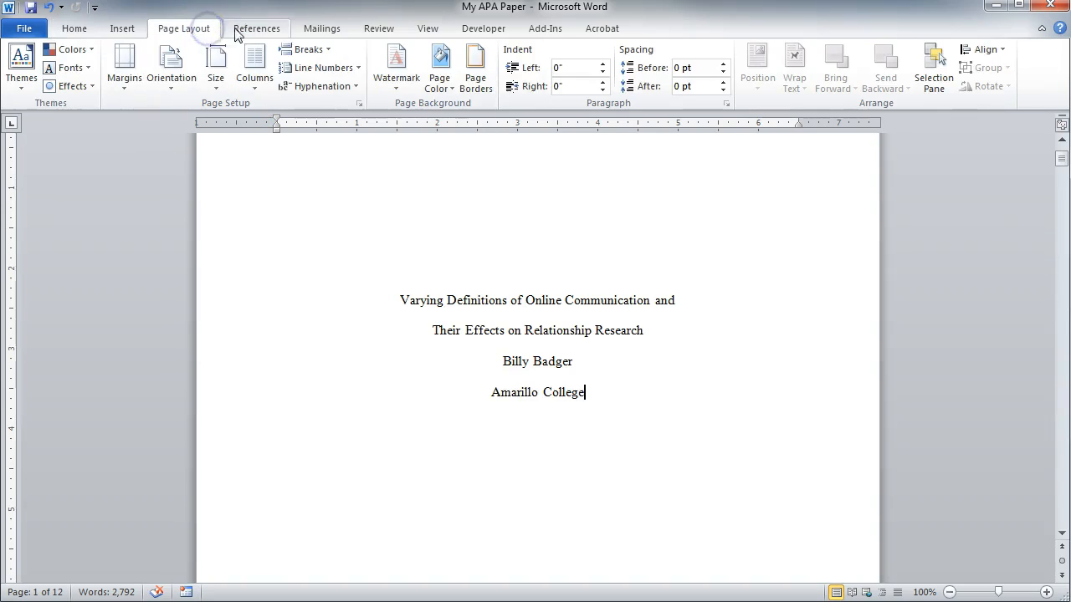
left_click(310, 49)
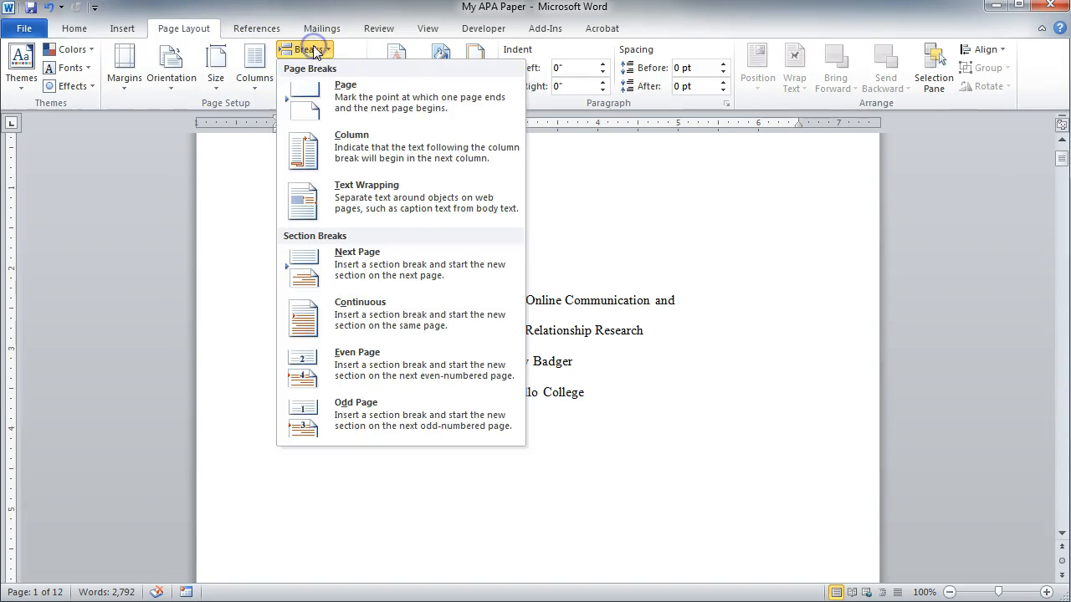
left_click(446, 269)
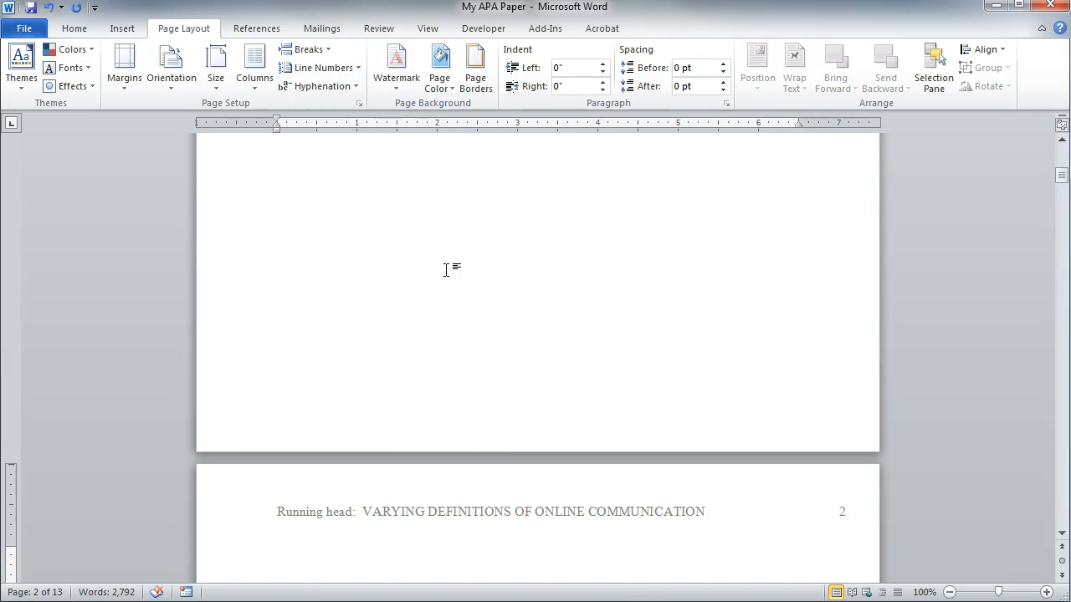
- Unlink the section 2 header from the previous section and delete "Running head:" from it
double_click(348, 530)
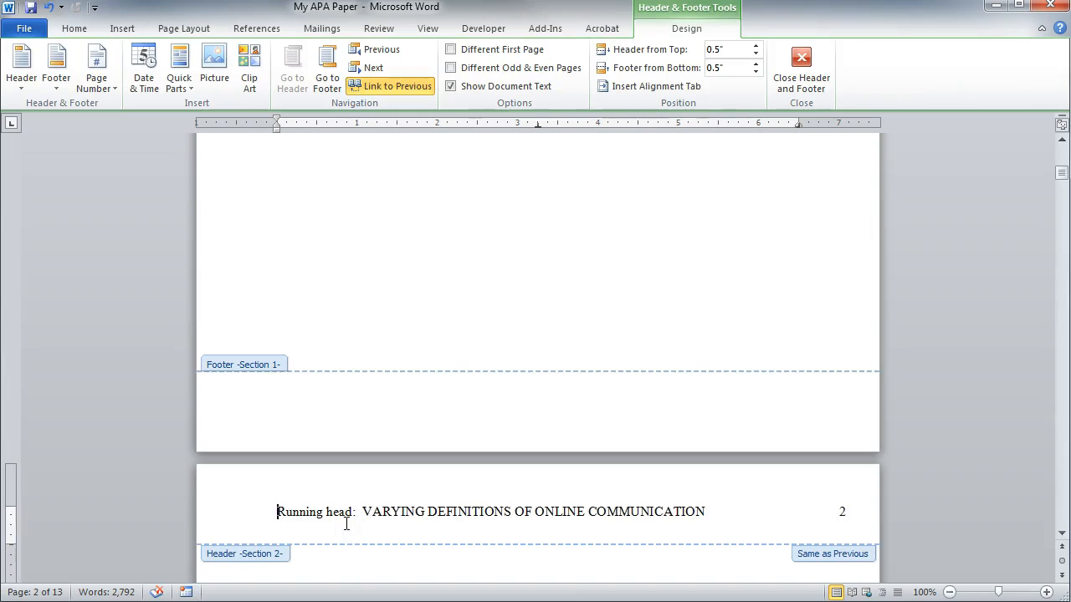
left_click(408, 87)
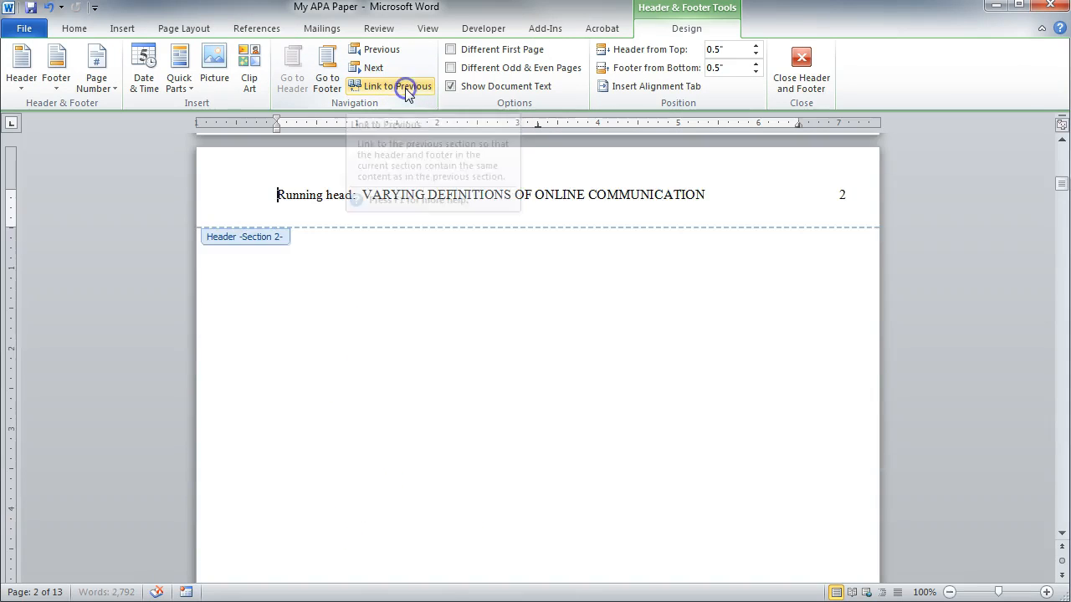
left_click(359, 194)
left_click_drag(360, 193, 257, 192)
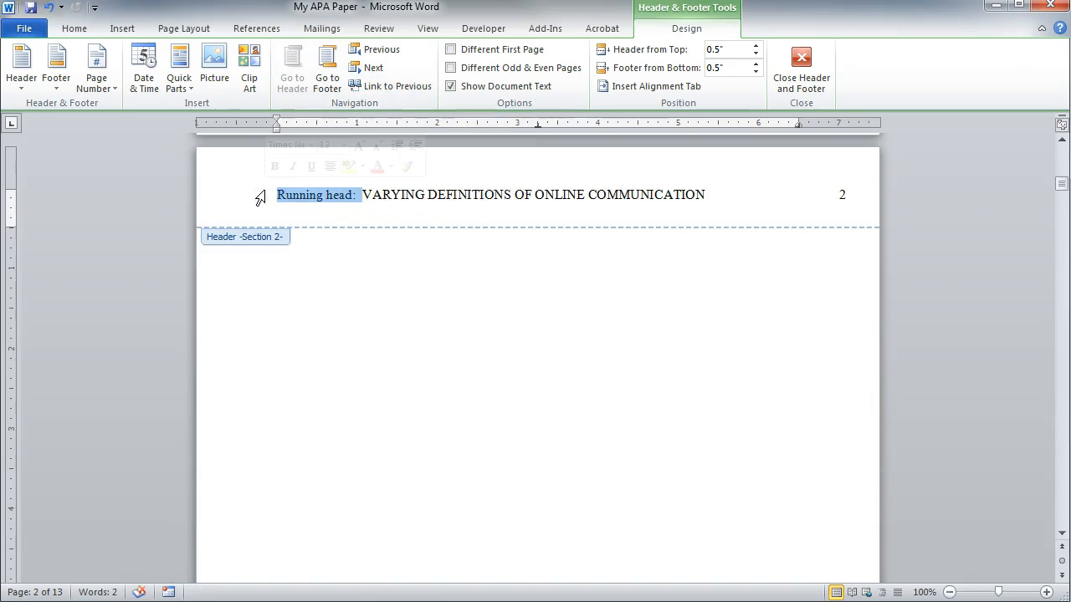
key("Delete")
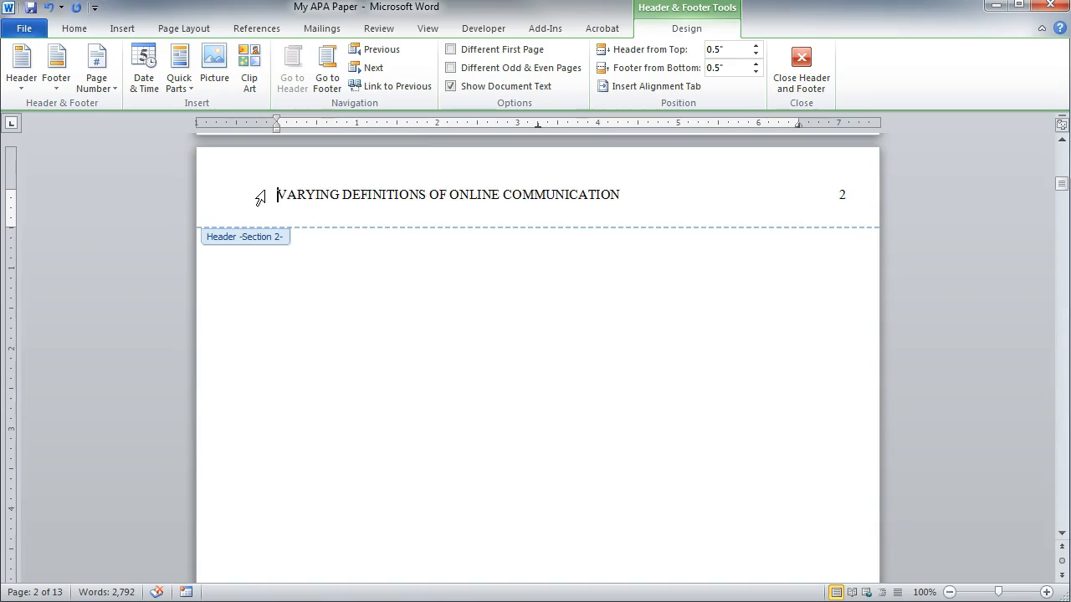
- Leave the header and remove the extra blank page so the paper's body starts on page 2
double_click(283, 315)
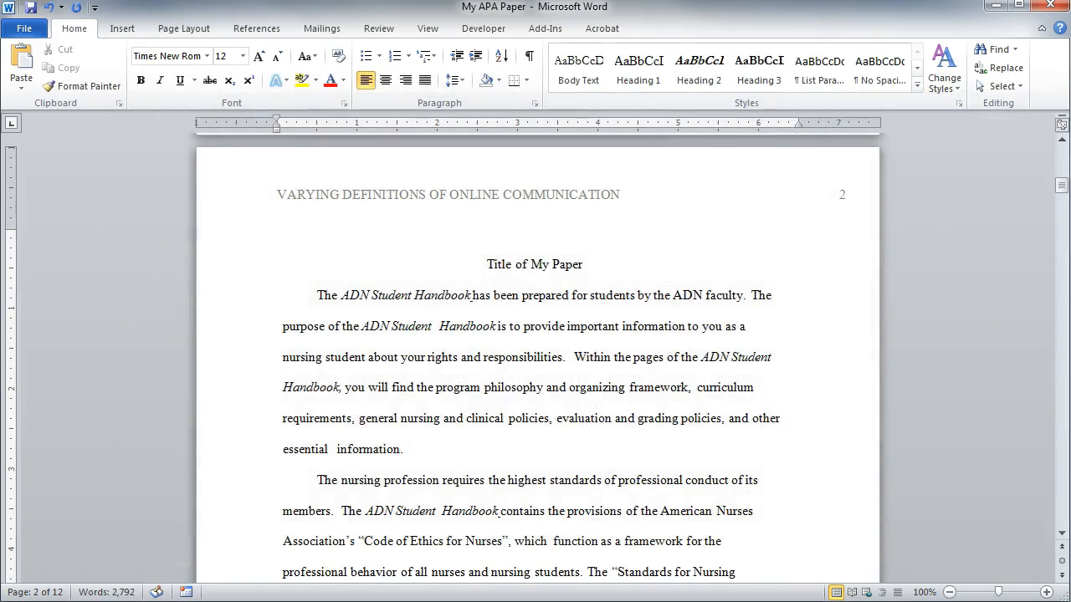
key("BackSpace")
scroll(537, 360, "up", 15)
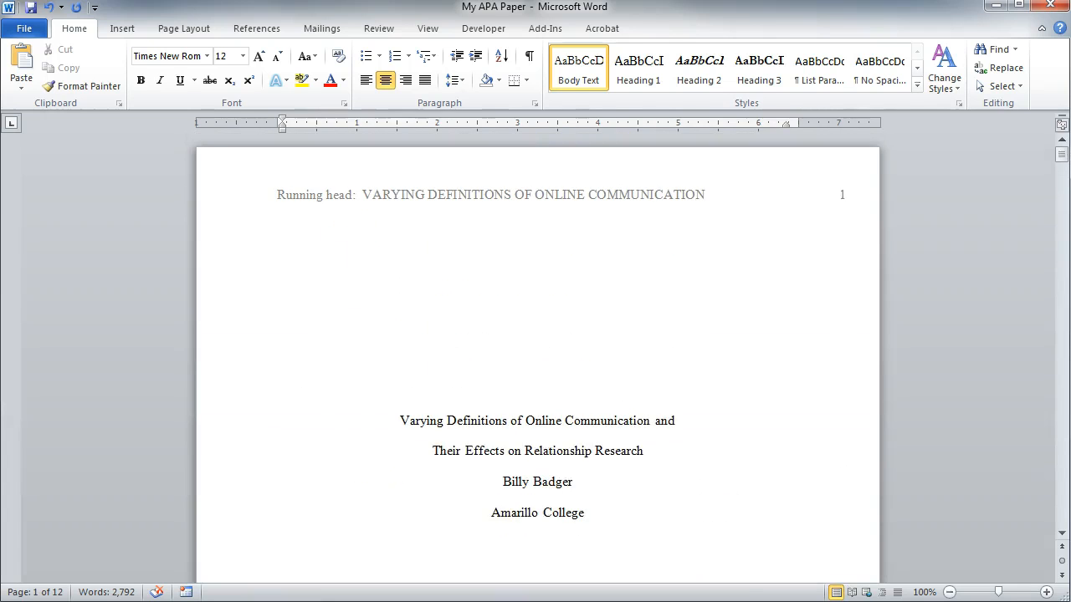
scroll(537, 360, "down", 15)
scroll(537, 360, "down", 10)
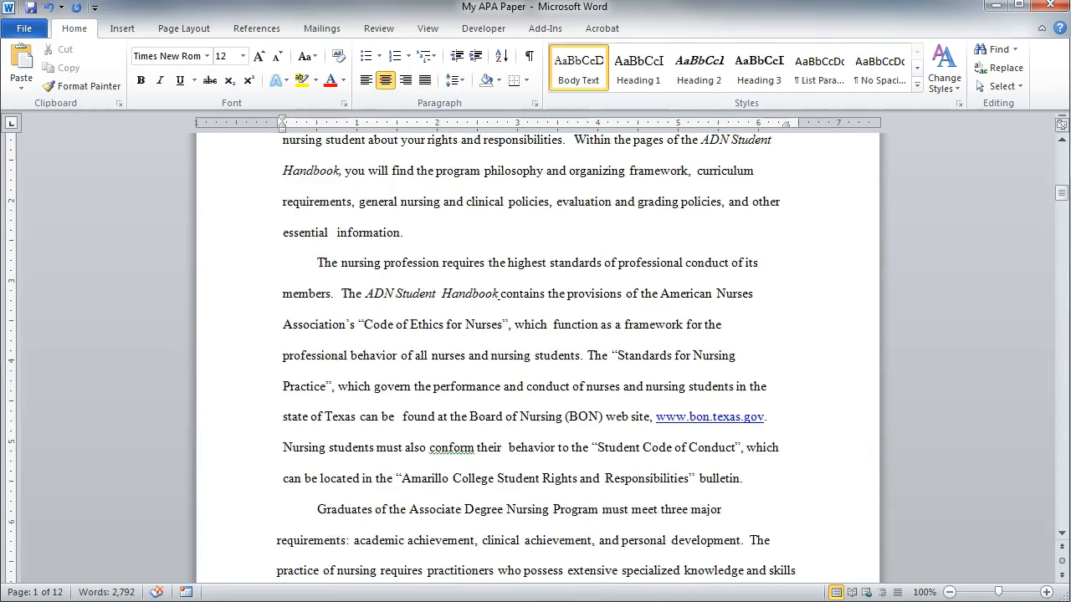
scroll(538, 360, "up", 2)
scroll(538, 359, "down", 6)
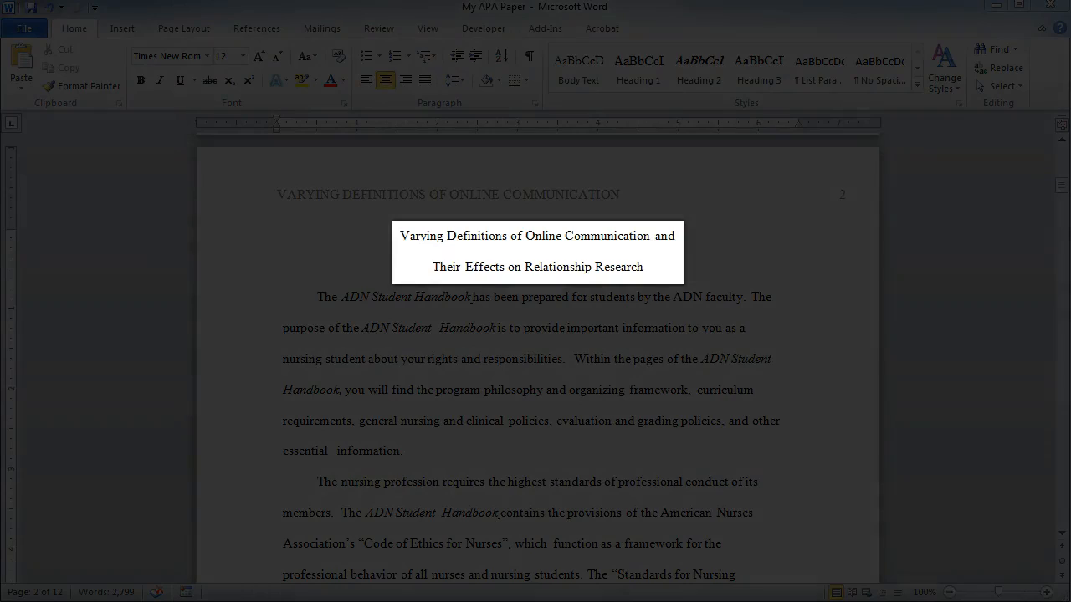
- Review the body pages and the References list for page headers, in-text citations and APA entry formatting
scroll(538, 351, "down", 10)
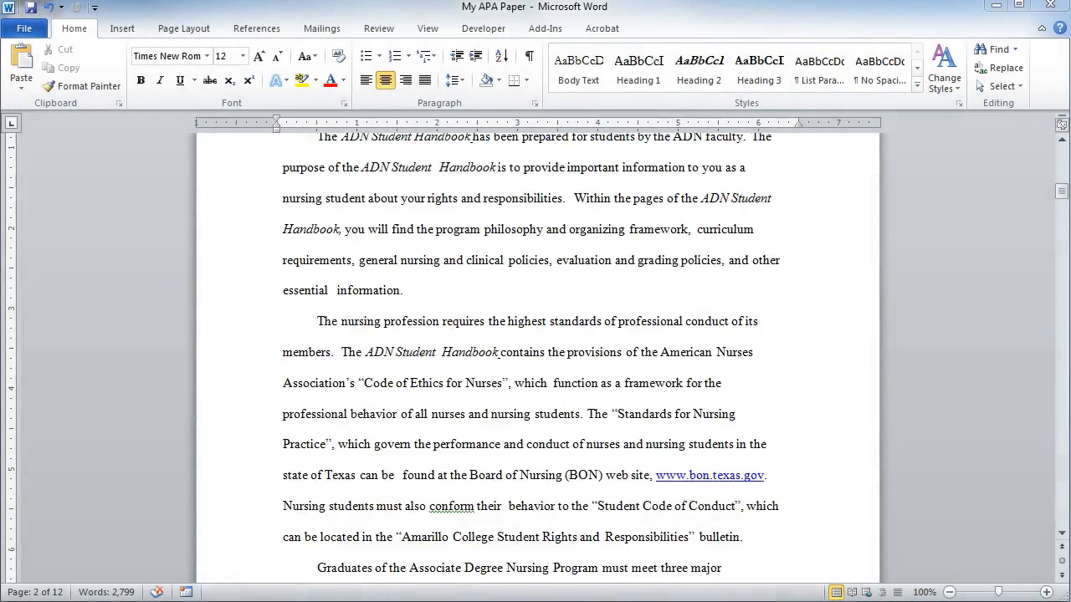
scroll(538, 351, "down", 20)
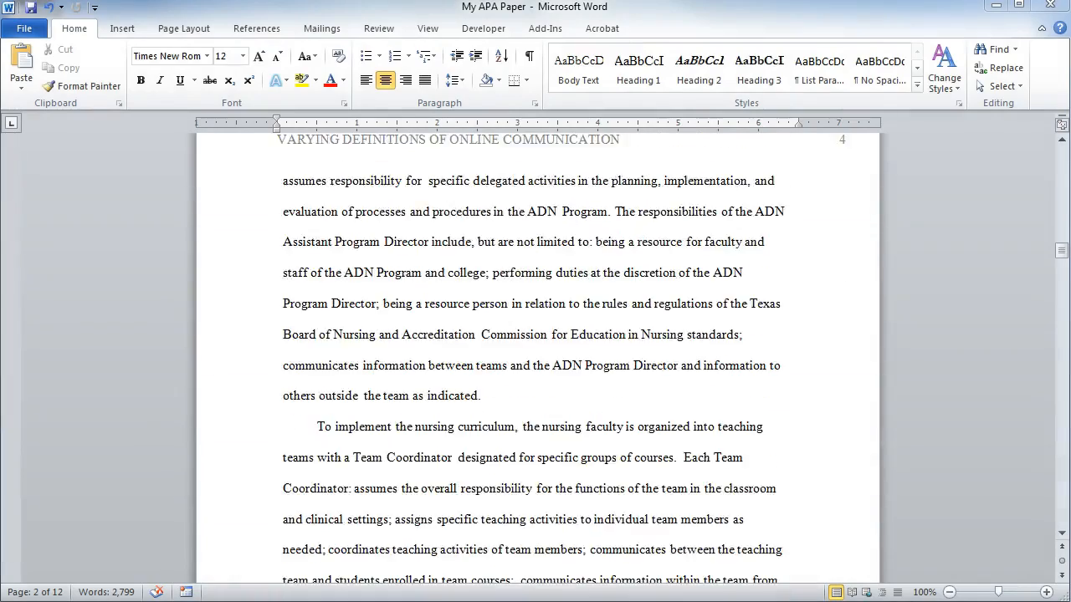
scroll(538, 351, "down", 20)
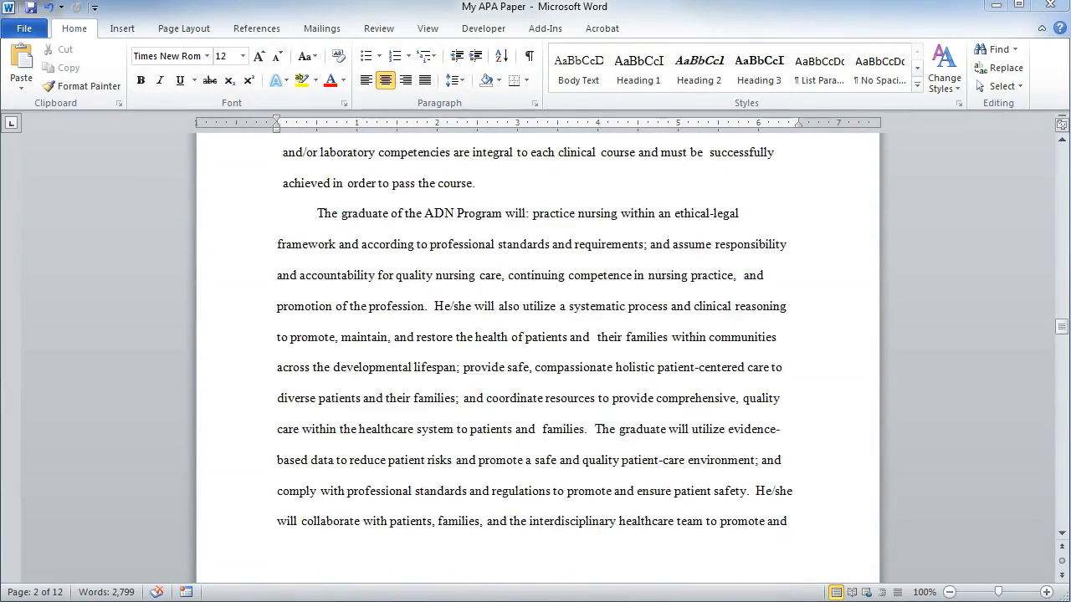
scroll(538, 351, "down", 20)
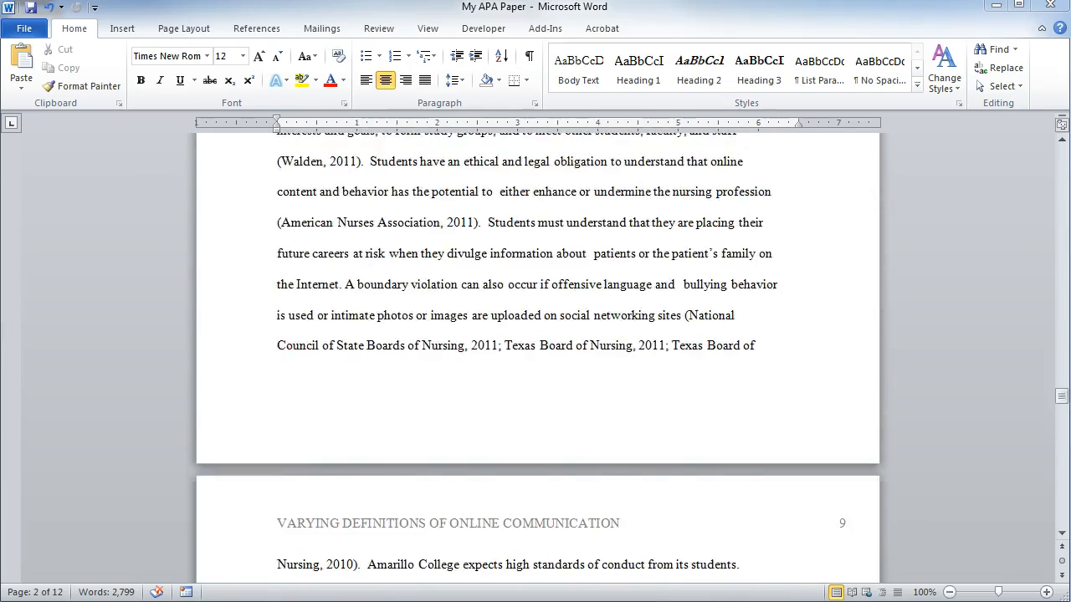
scroll(538, 351, "down", 20)
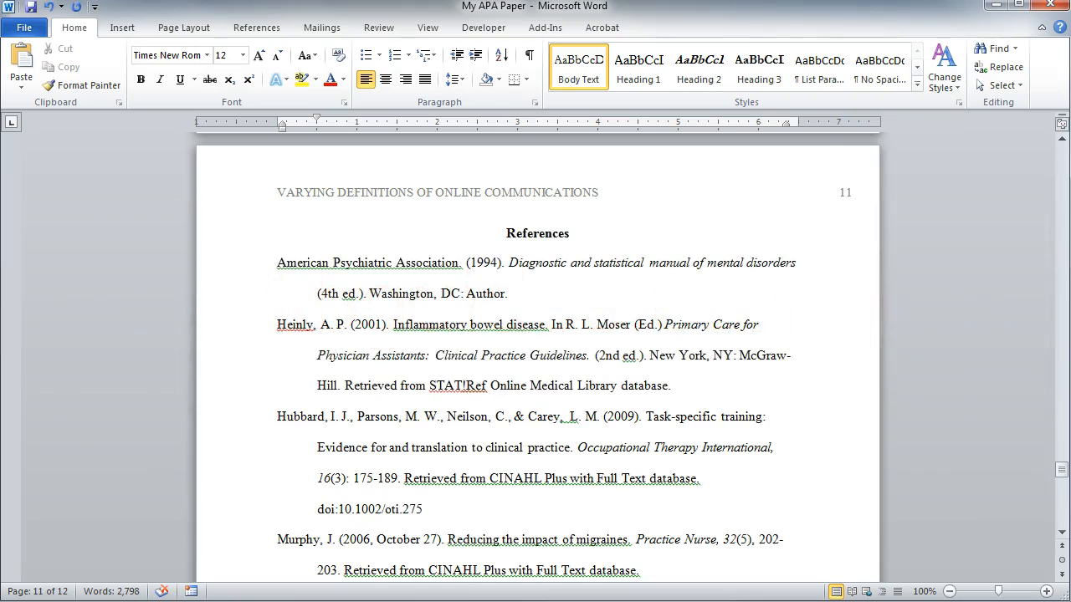
scroll(535, 355, "down", 5)
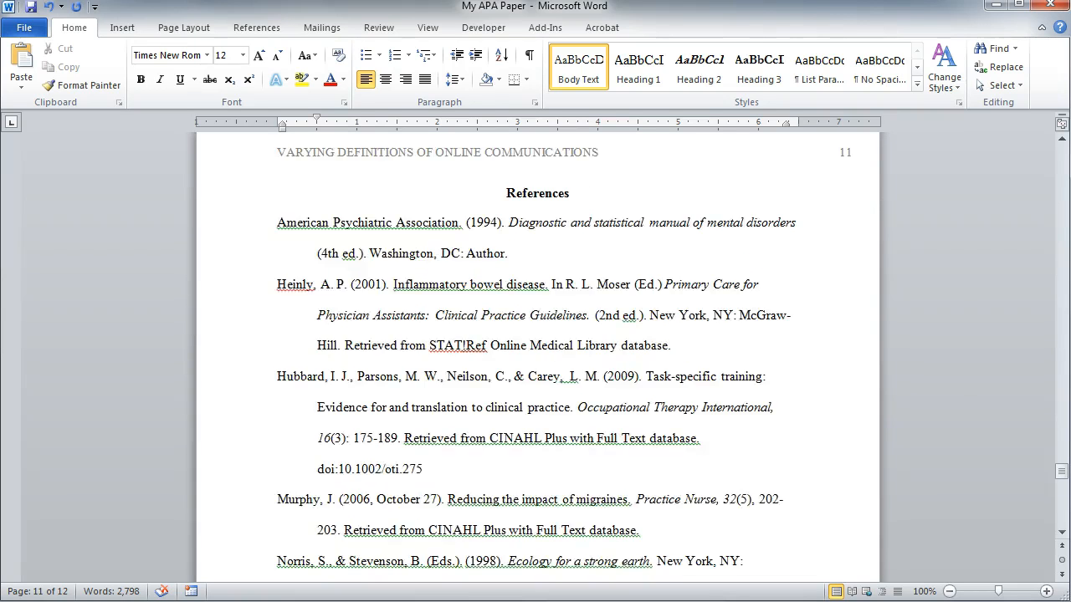
scroll(535, 355, "down", 4)
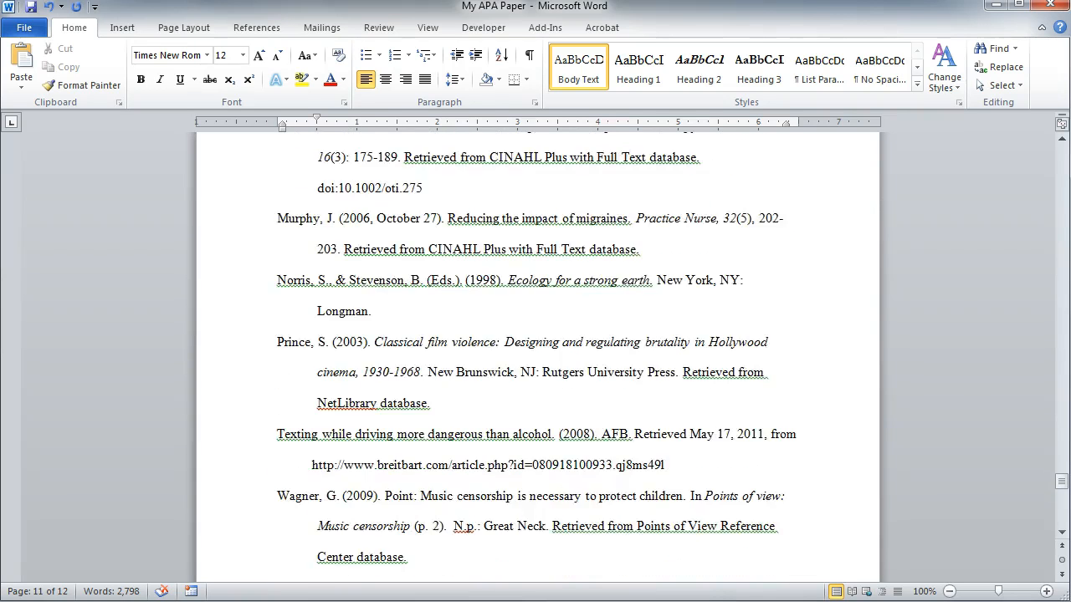
scroll(535, 356, "down", 1)
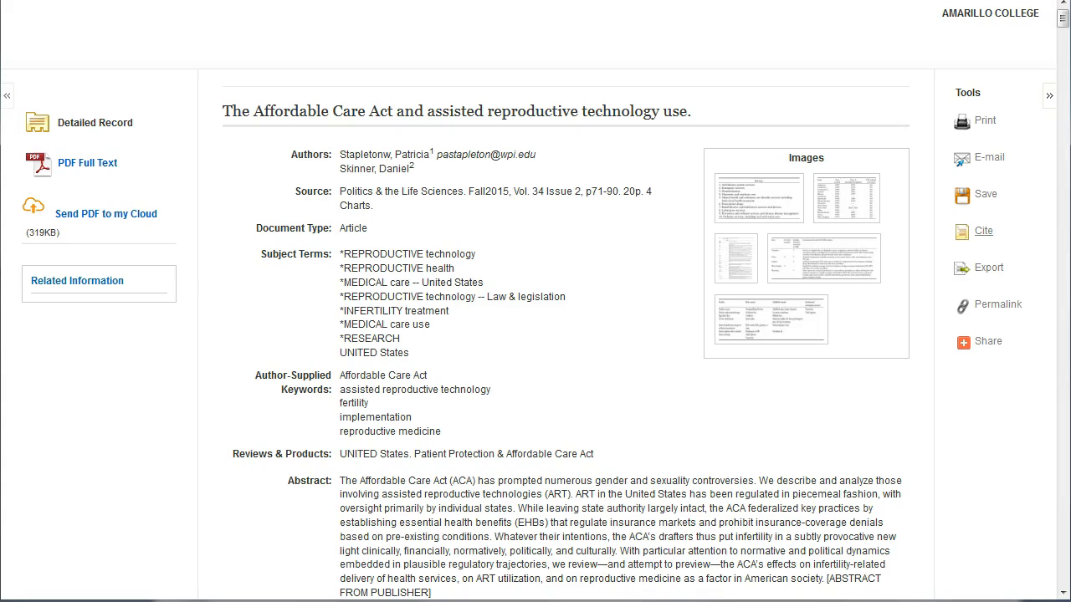
- In the library database, open the citation formats for the Affordable Care Act article and copy its APA reference
left_click(983, 234)
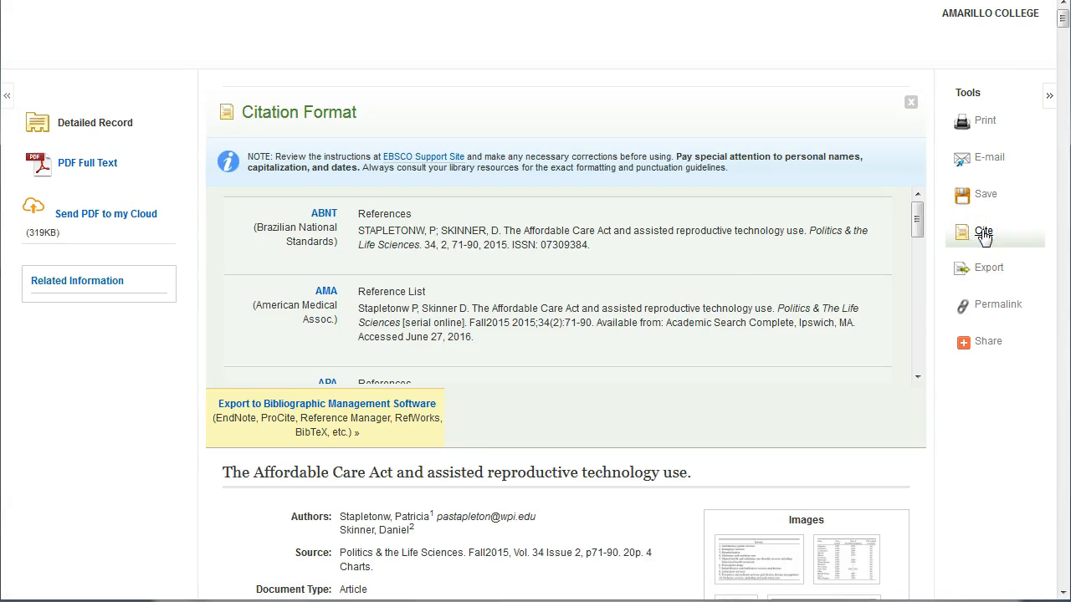
scroll(630, 271, "down", 3)
left_click_drag(656, 306, 358, 306)
key("ctrl+c")
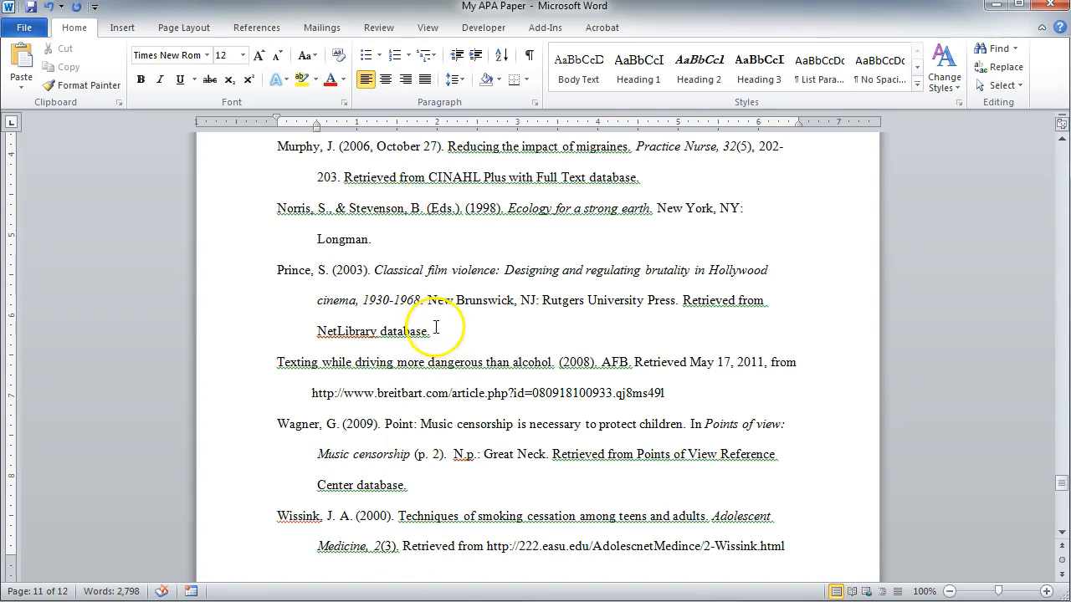
- Back in the Word paper, paste the citation as a new References entry above "Texting while driving more dangerous than alcohol"
left_click(436, 329)
key("Return")
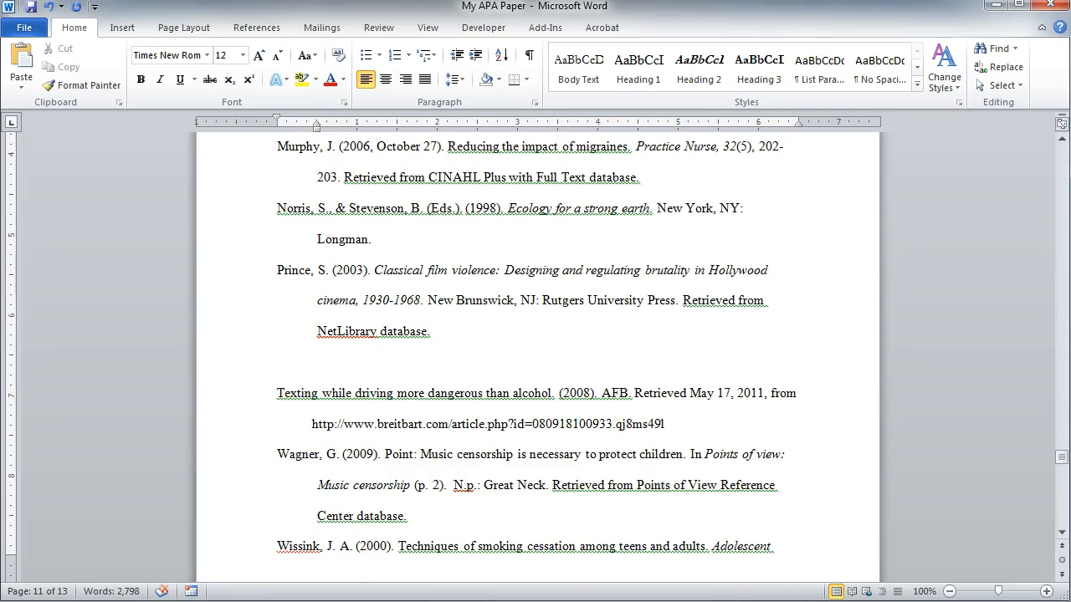
key("ctrl+v")
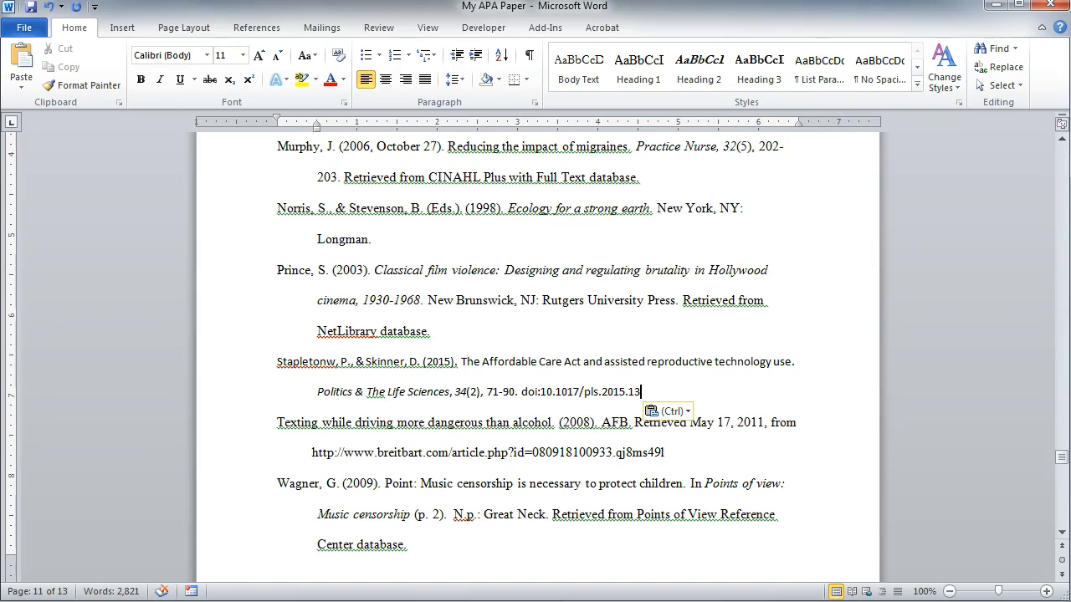
- Check the first author's surname in the article PDF and delete the stray "w" from it in the pasted citation
left_click_drag(326, 362, 336, 362)
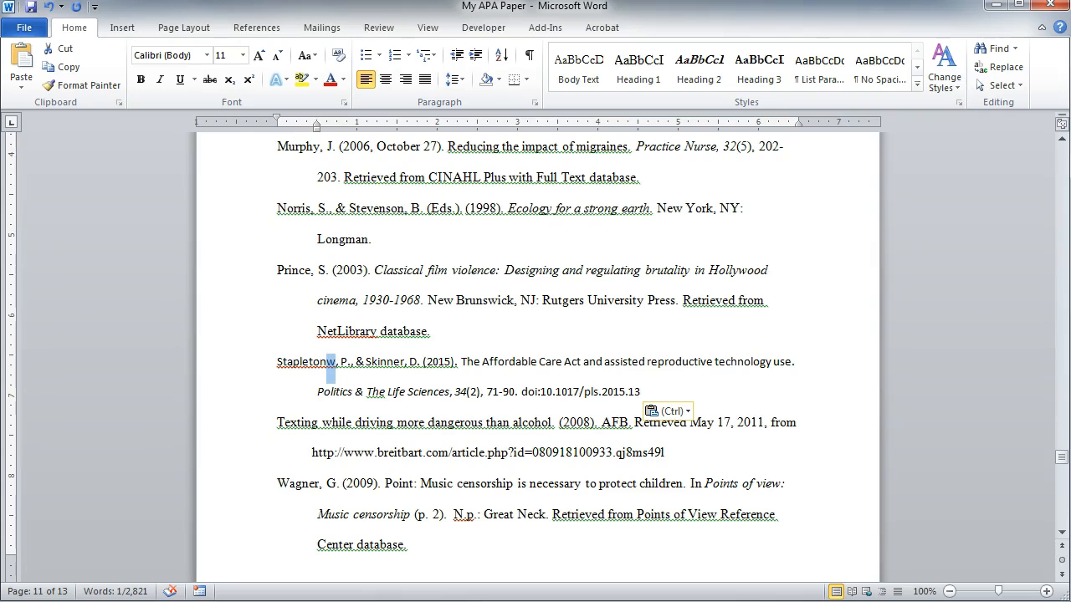
key("alt+Tab")
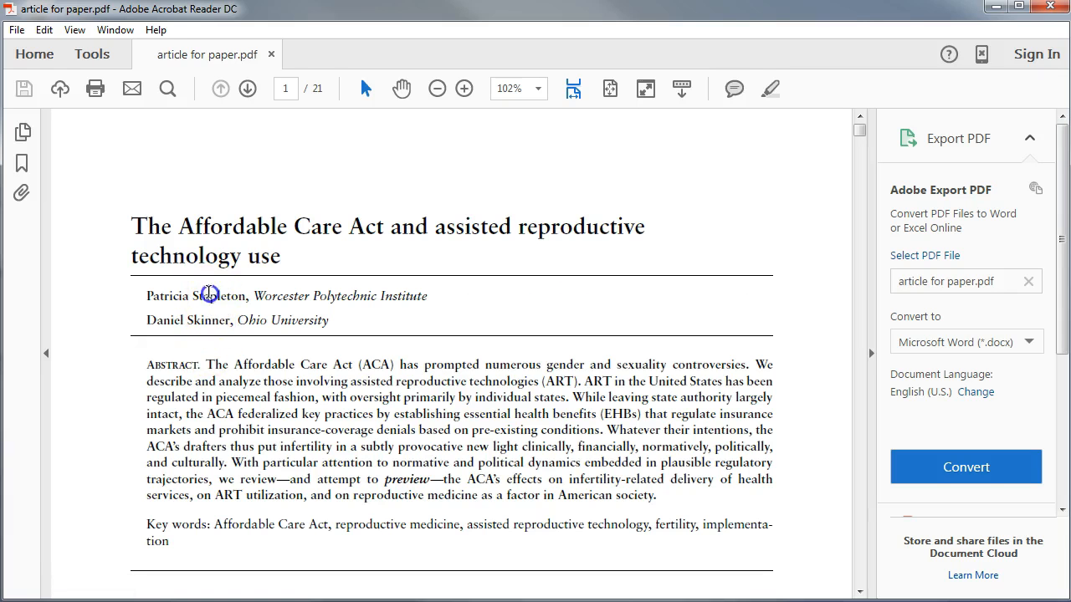
double_click(210, 296)
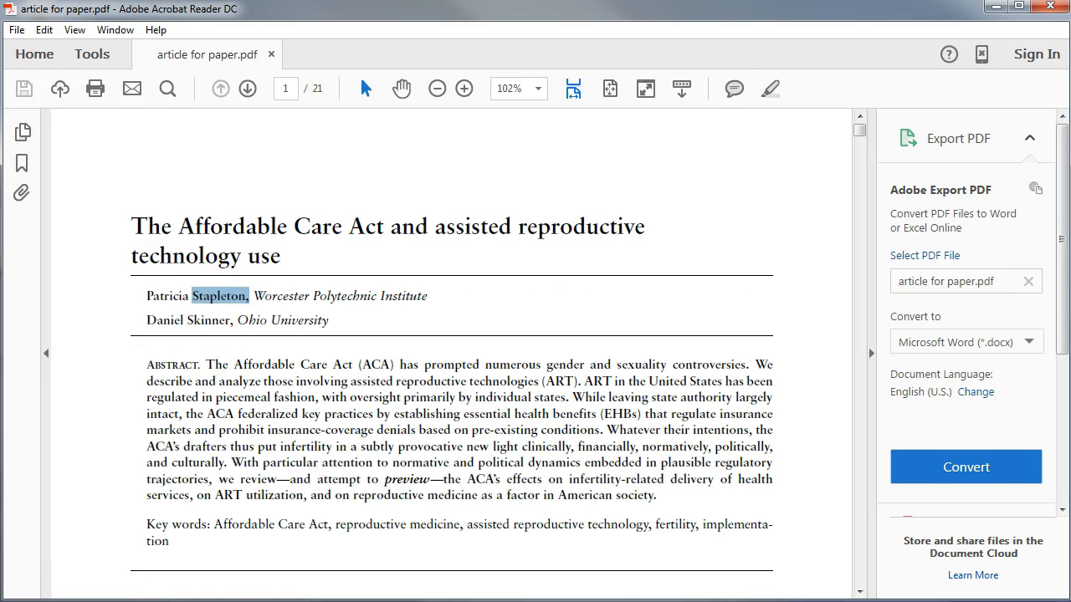
key("alt+Tab")
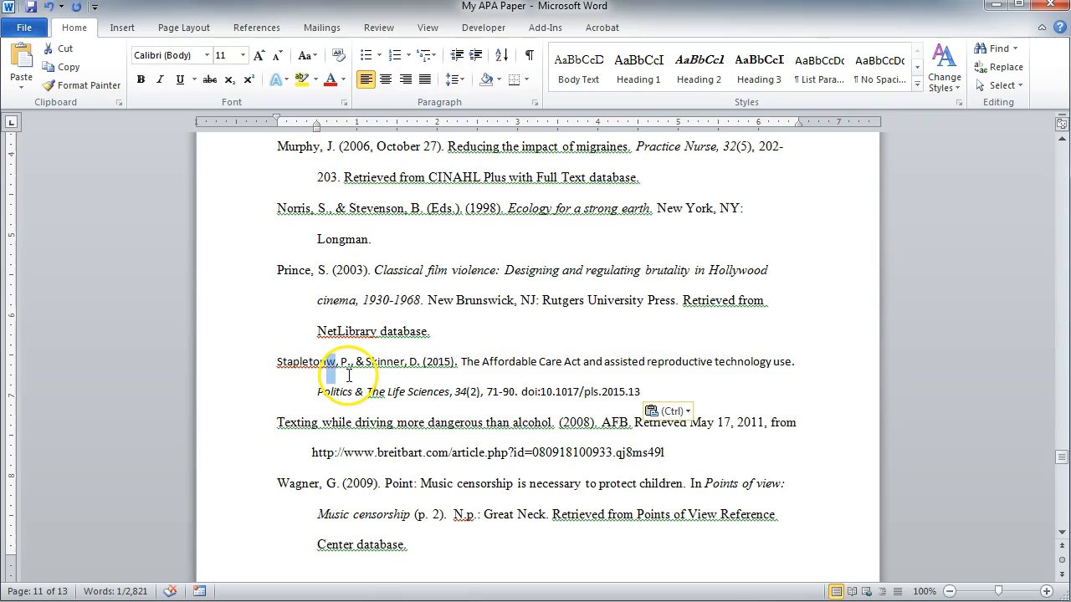
key("BackSpace")
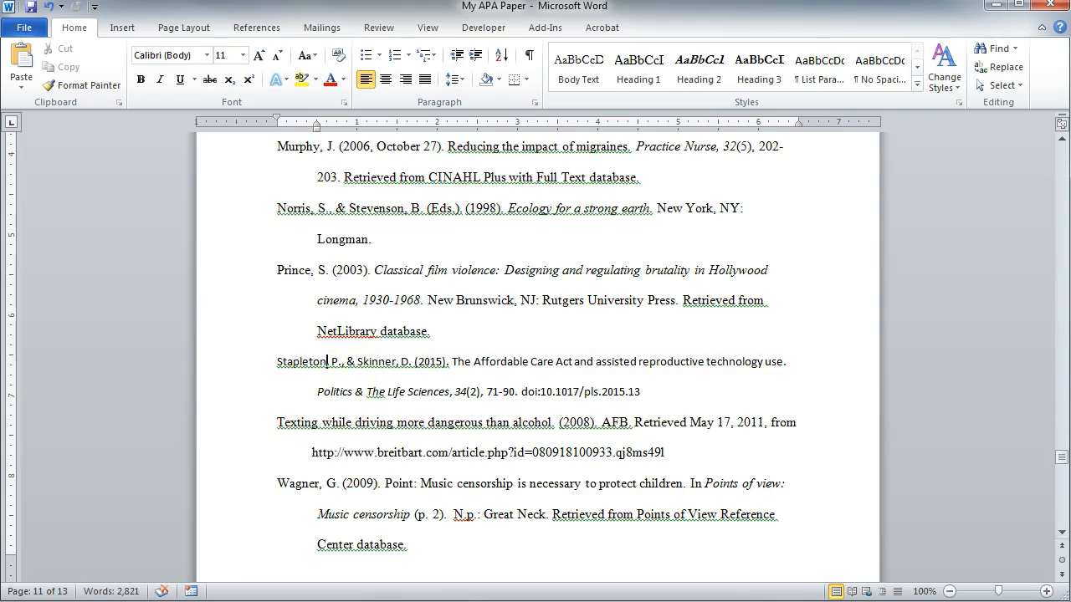
- Change "The" to lowercase "the" in the pasted citation's journal title, Politics & the Life Sciences
double_click(374, 391)
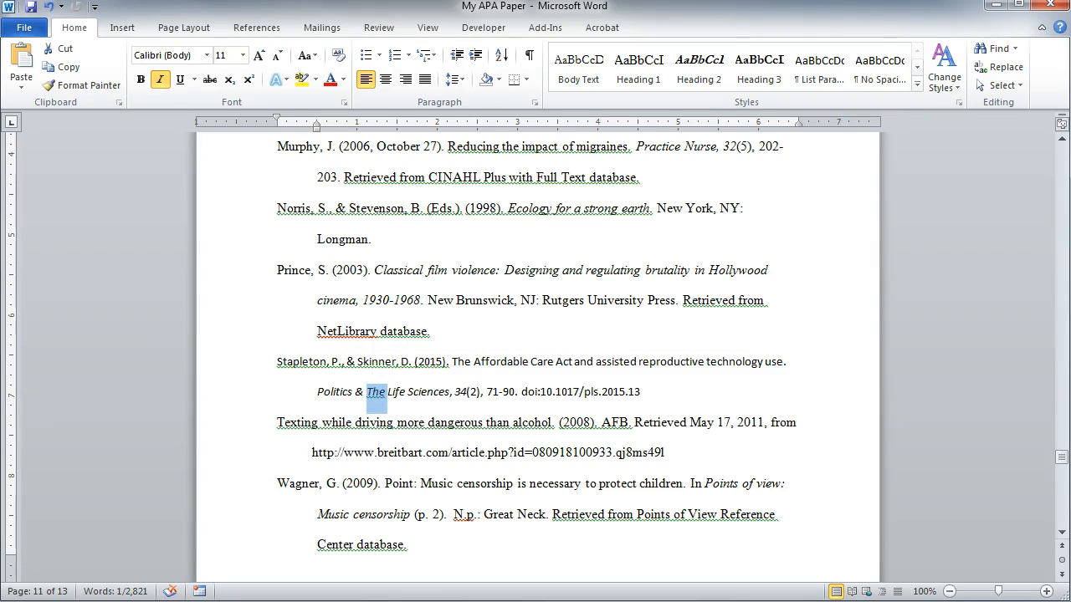
type("the")
key("End")
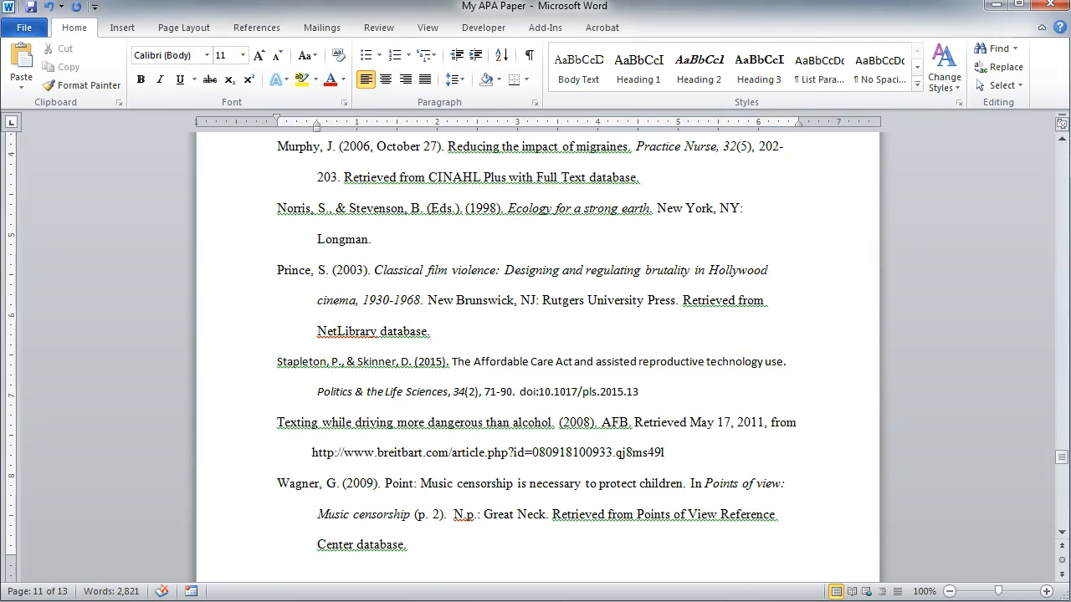
- Format the whole pasted Affordable Care Act citation in the References list as Times New Roman, size 12
left_click_drag(659, 392, 278, 365)
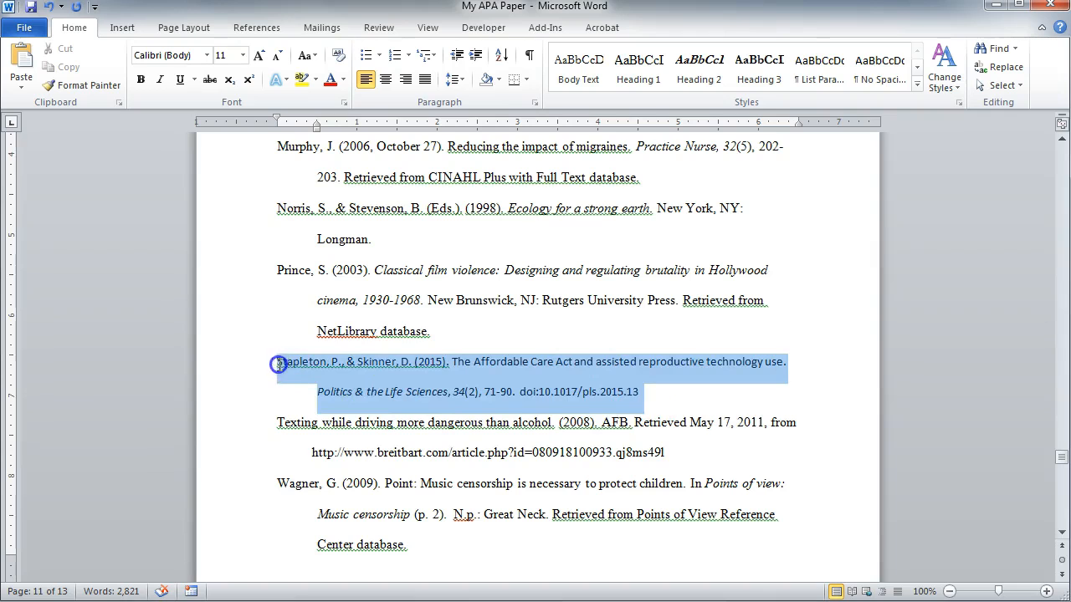
left_click(206, 55)
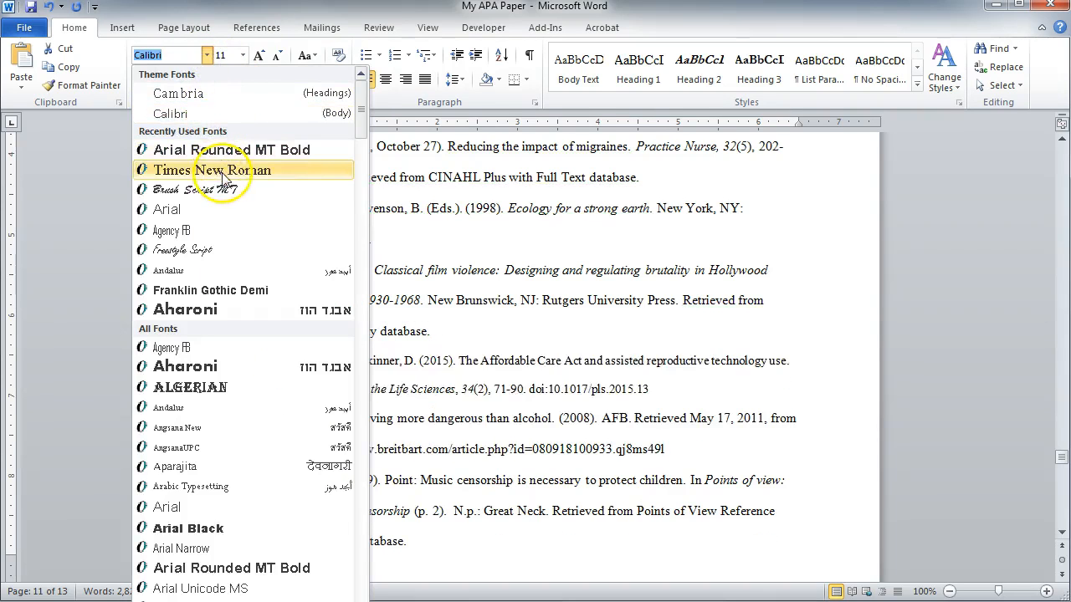
left_click(219, 170)
left_click(241, 55)
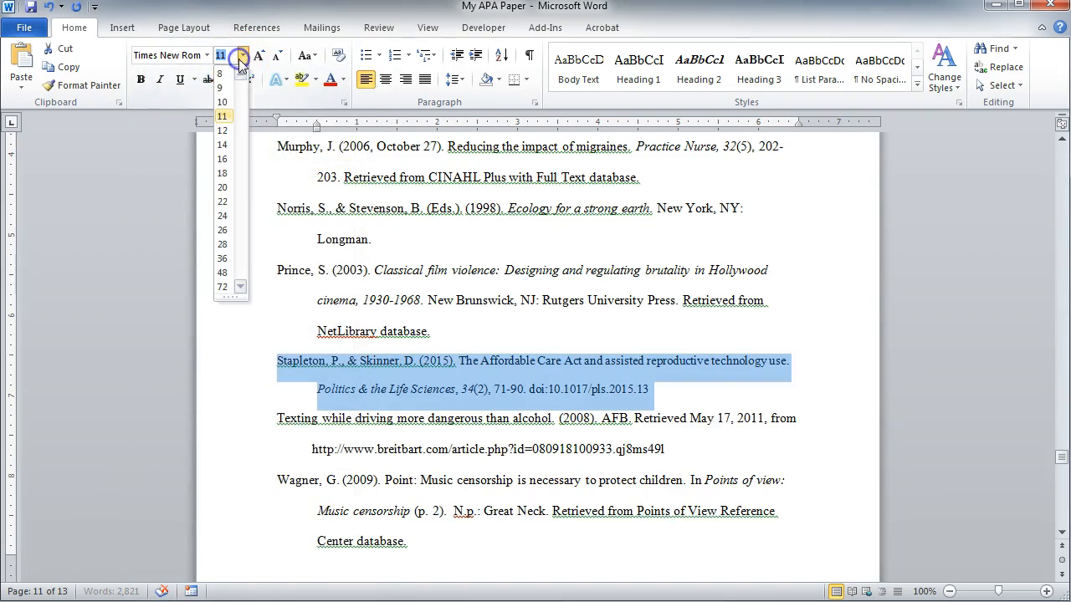
left_click(222, 131)
left_click(763, 393)
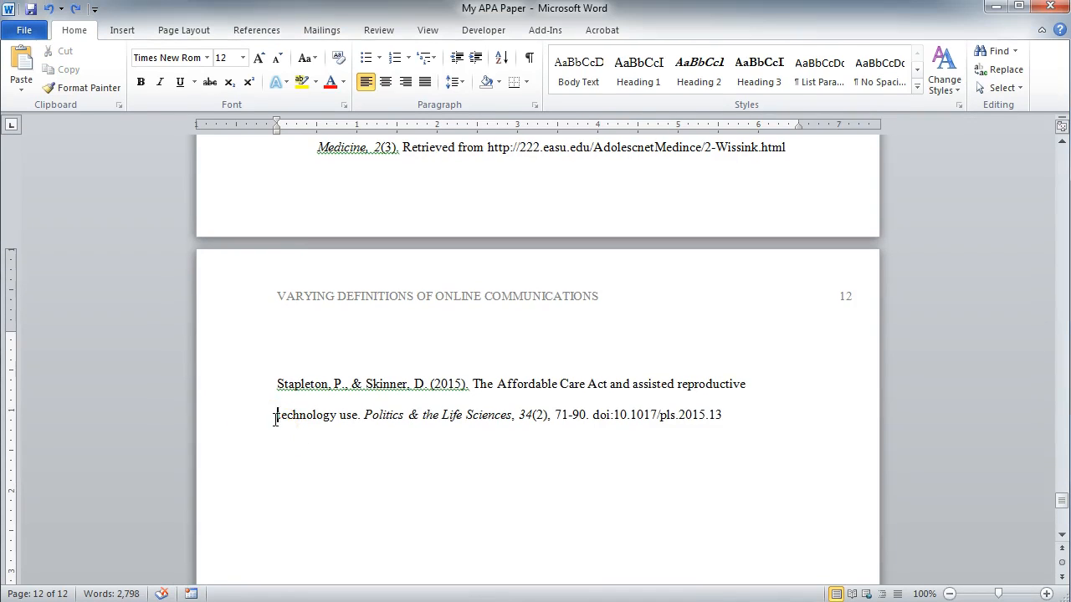
- Apply a hanging indent to the Affordable Care Act citation on page 12, starting from its second line, "technology use"
left_click(273, 416)
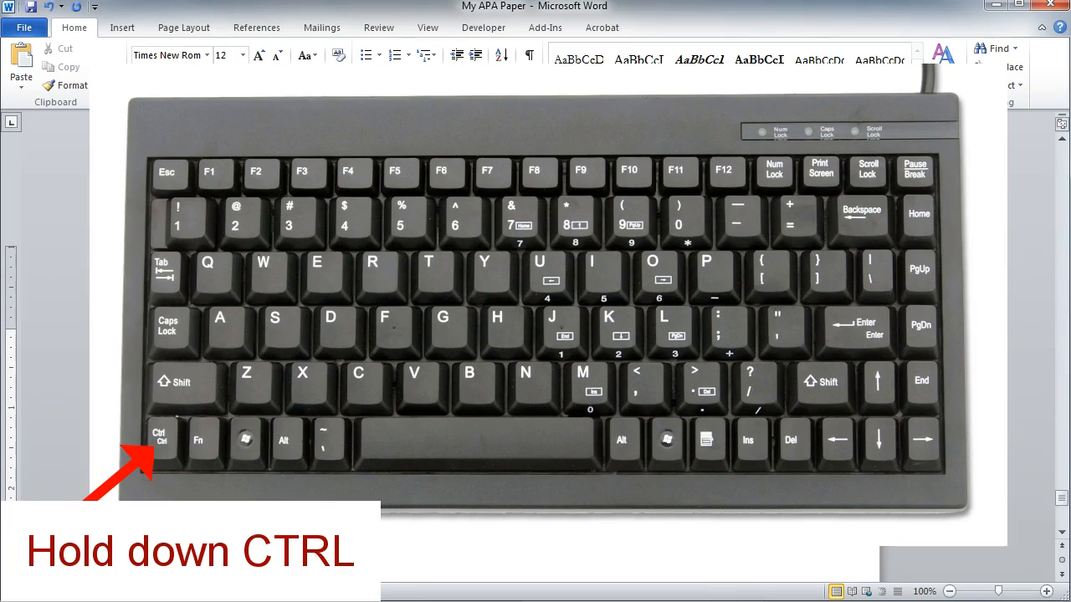
key("ctrl+t")
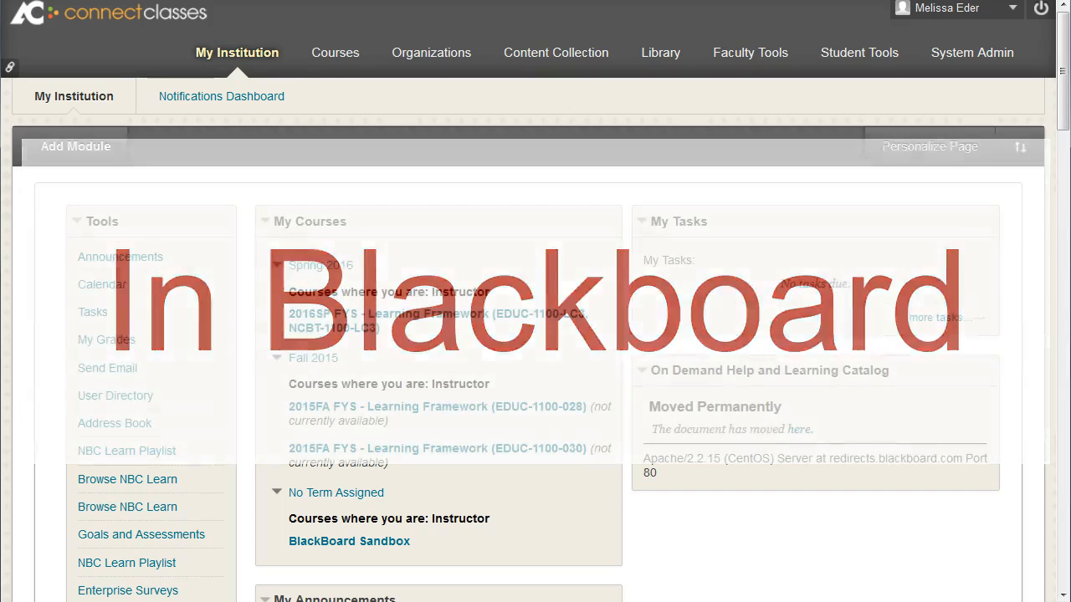
- Switch to Blackboard and open the Library section from the My Institution page
left_click(662, 56)
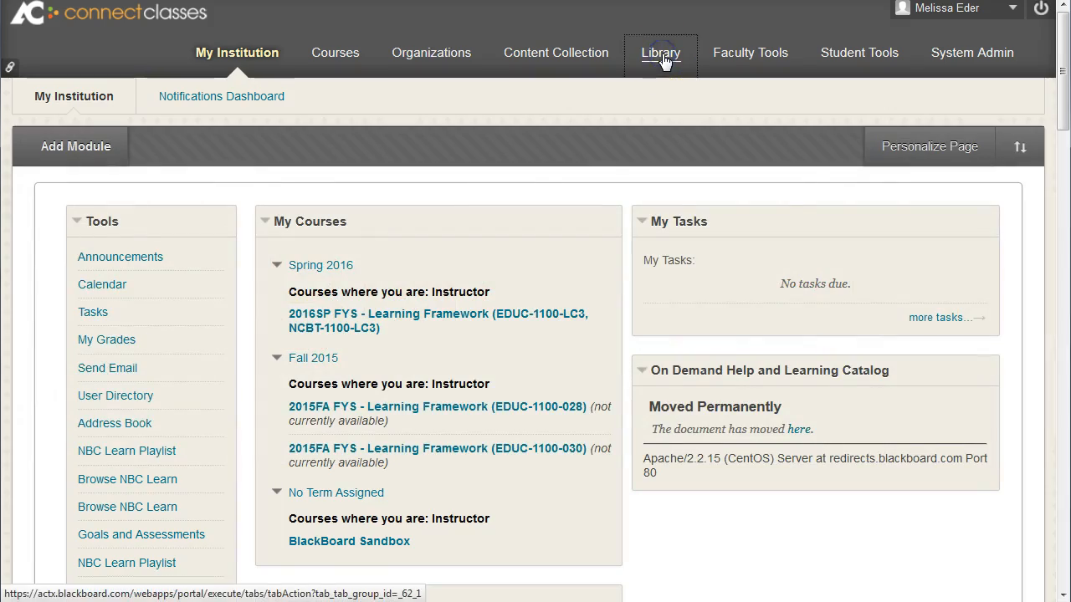